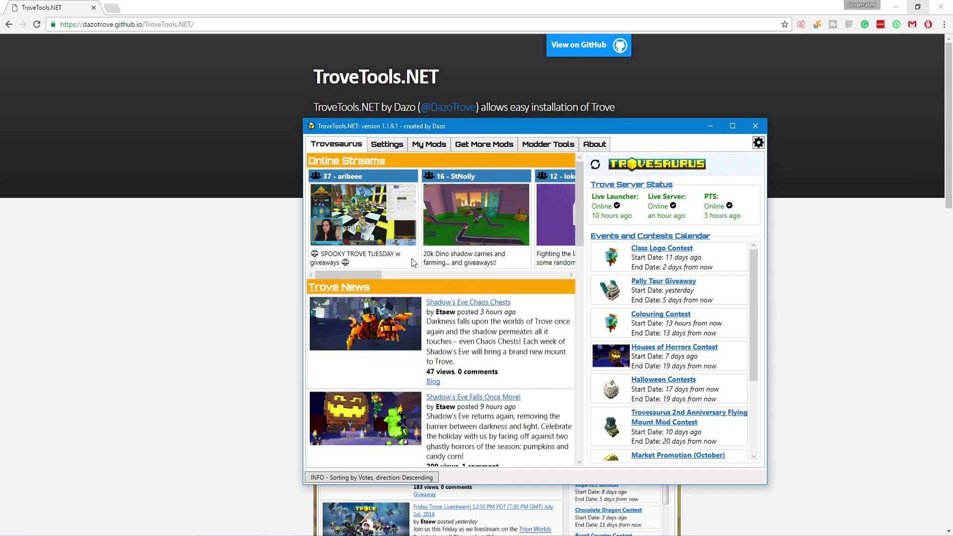
mouse_move(487, 316)
scroll(673, 285, down, 1)
scroll(672, 286, up, 1)
drag(350, 281, 322, 266)
click(395, 145)
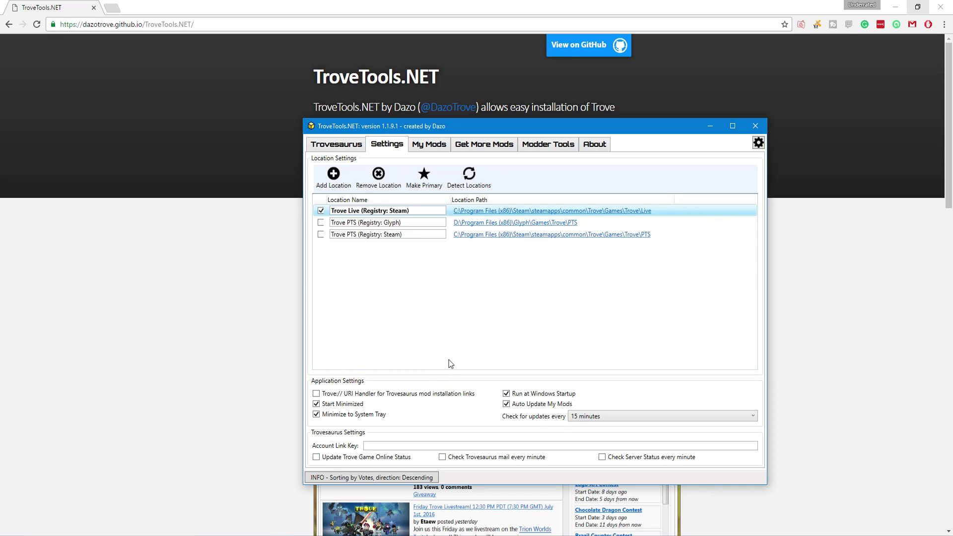
Step: Review the two installed Customized VFX mods, then browse the Trovesaurus Get More Mods catalogue
click(429, 144)
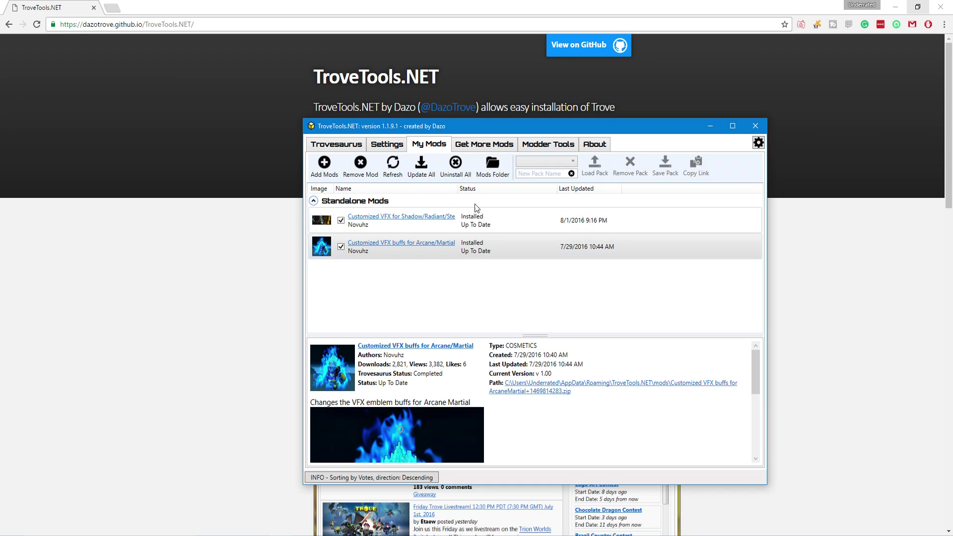
click(485, 147)
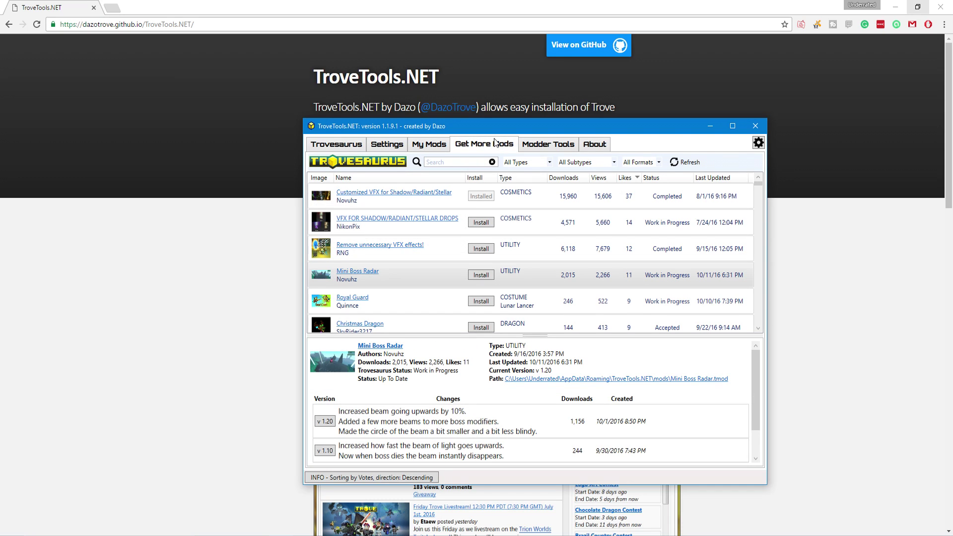
Step: Install Mini Boss Radar v1.20 from the Trovesaurus catalogue so it joins My Mods
click(433, 145)
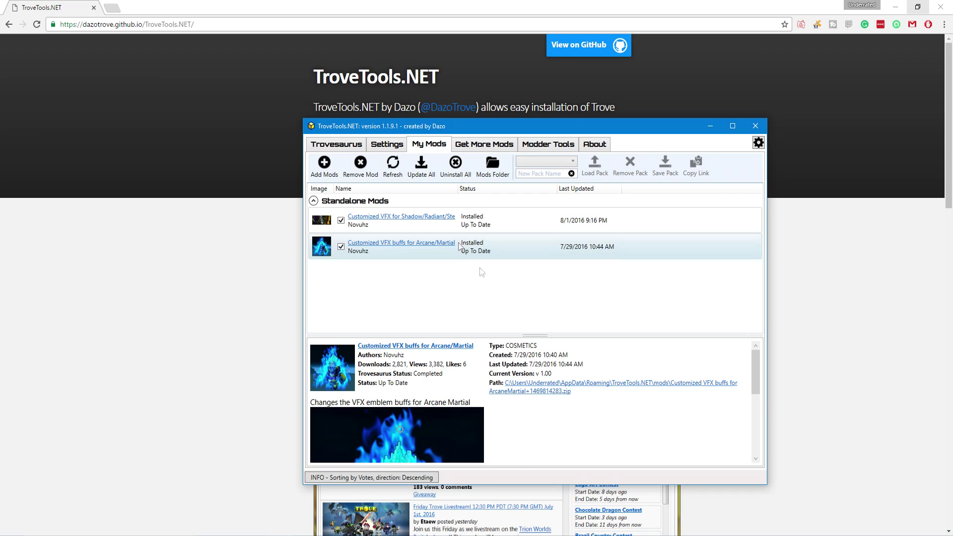
click(486, 144)
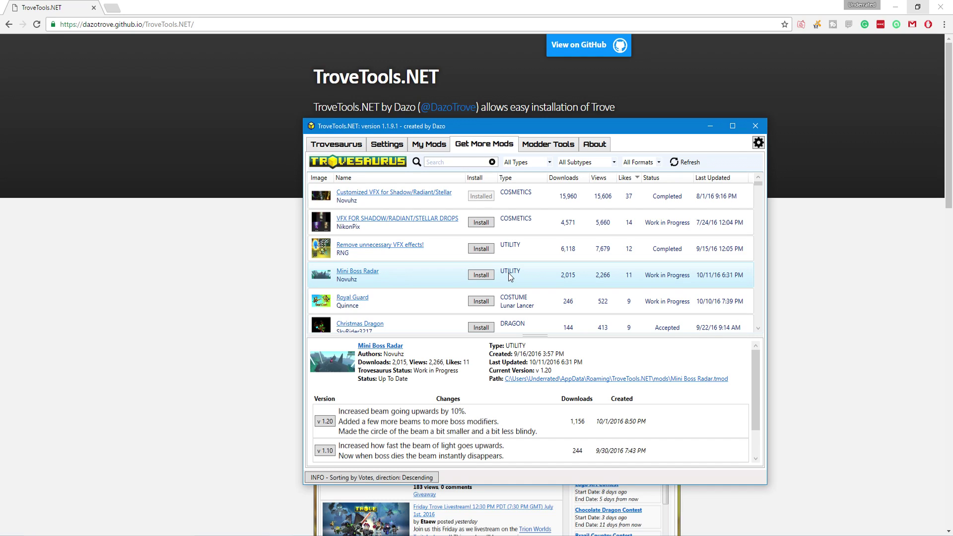
click(490, 277)
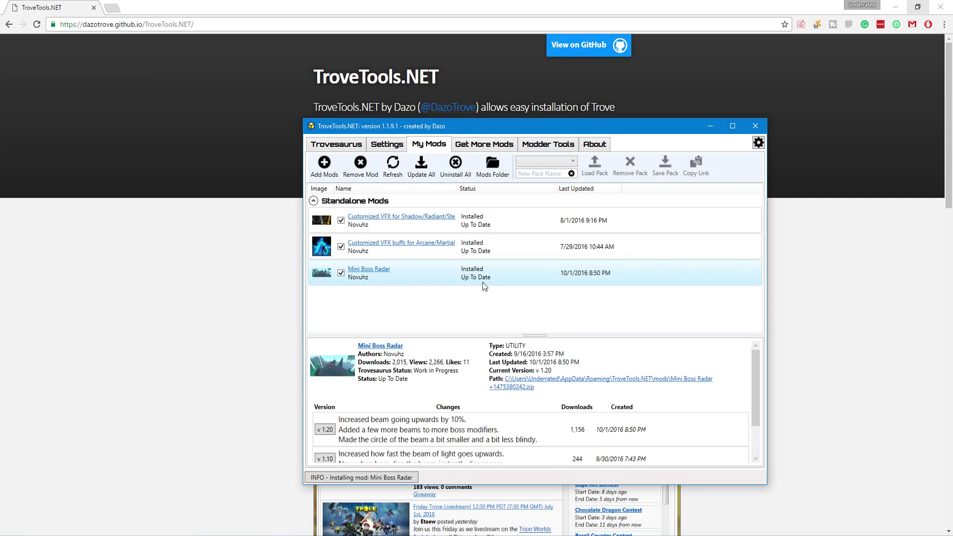
Step: Convert Mini Boss Radar to TMOD, review its preview image and particle files, and build Mini Boss Radar.tmod
right_click(423, 276)
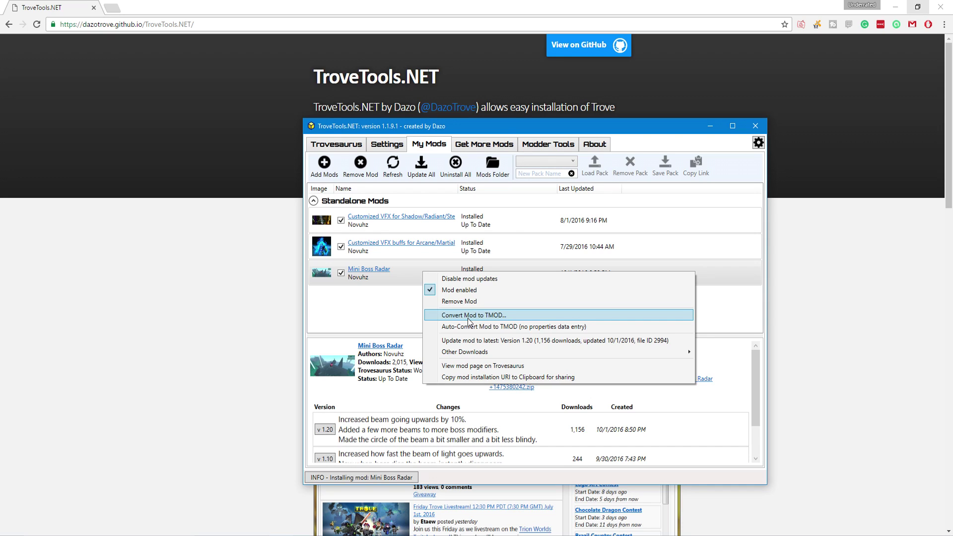
click(468, 315)
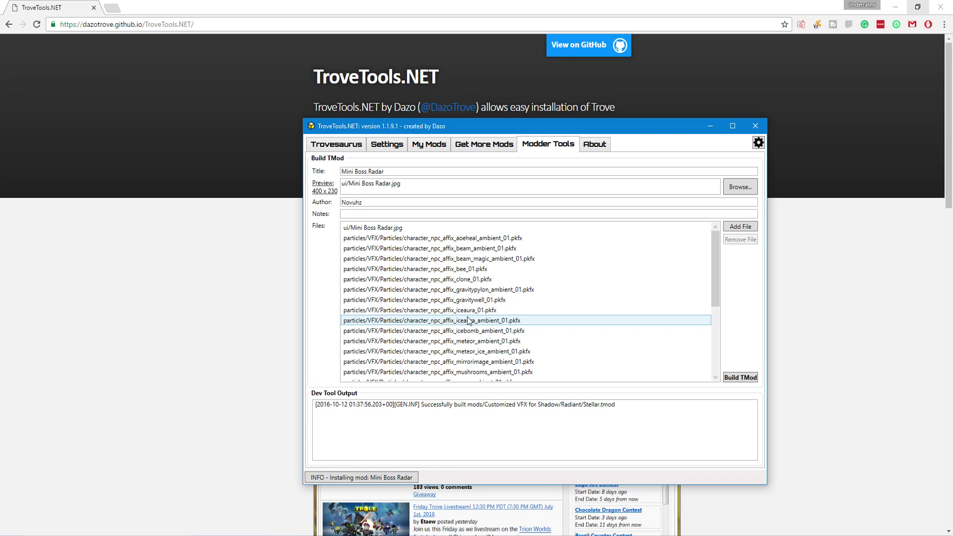
scroll(468, 321, down, 5)
scroll(466, 318, up, 5)
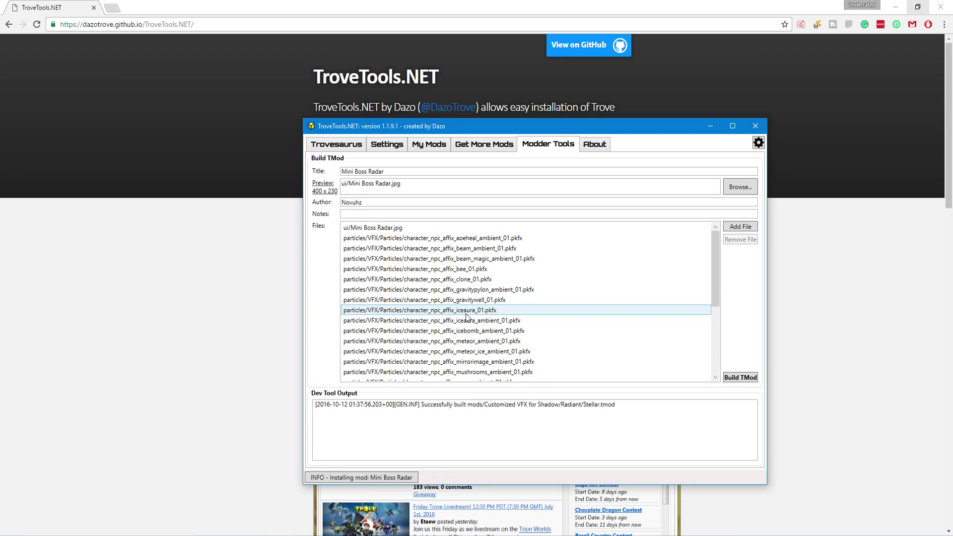
scroll(496, 297, down, 5)
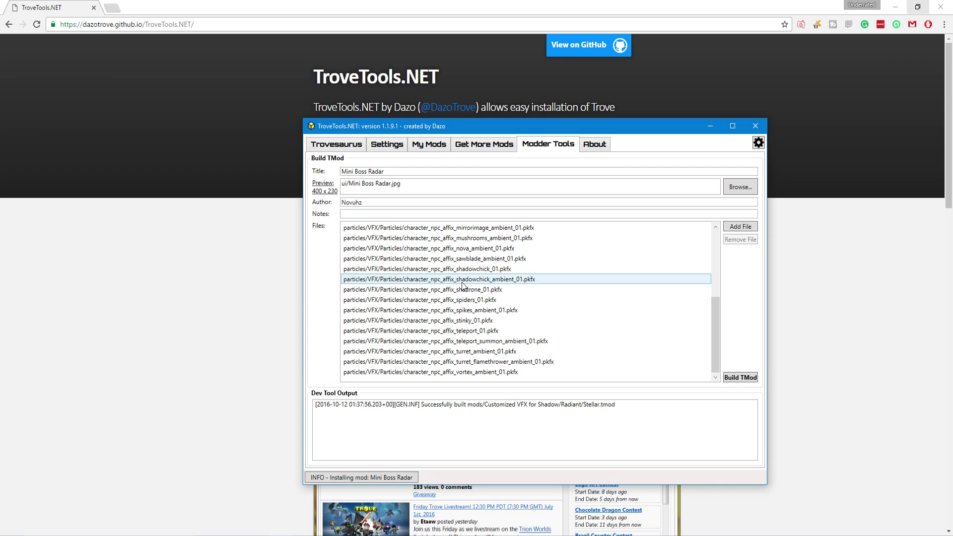
scroll(462, 285, up, 5)
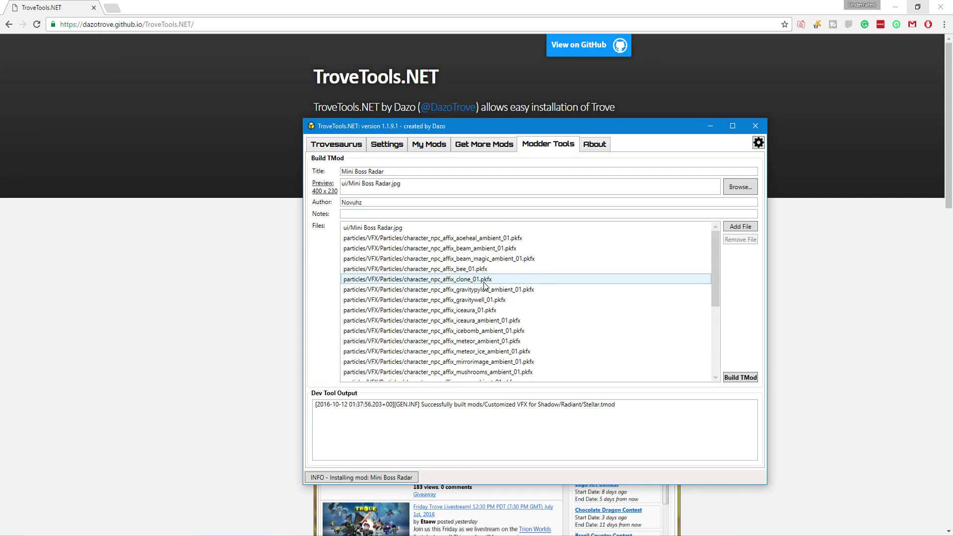
scroll(485, 285, down, 5)
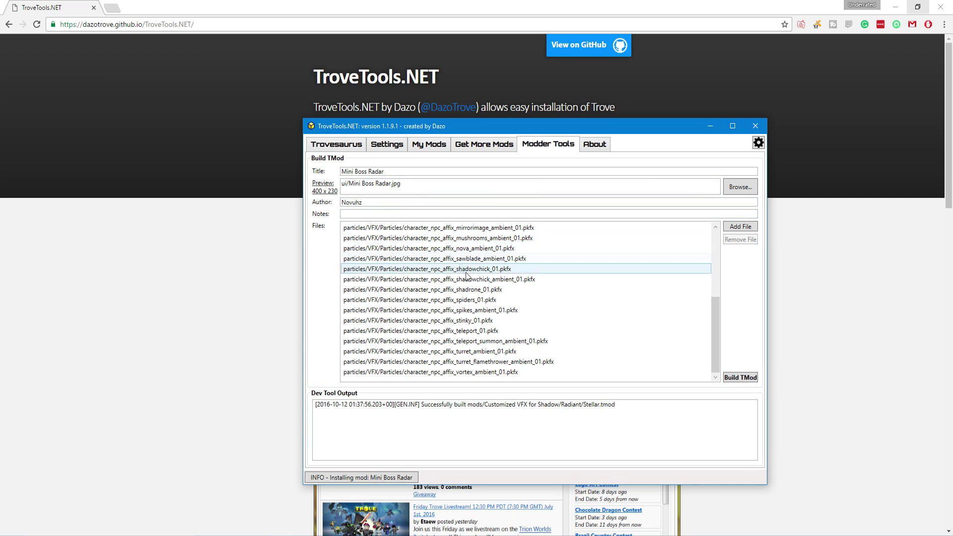
scroll(487, 298, up, 5)
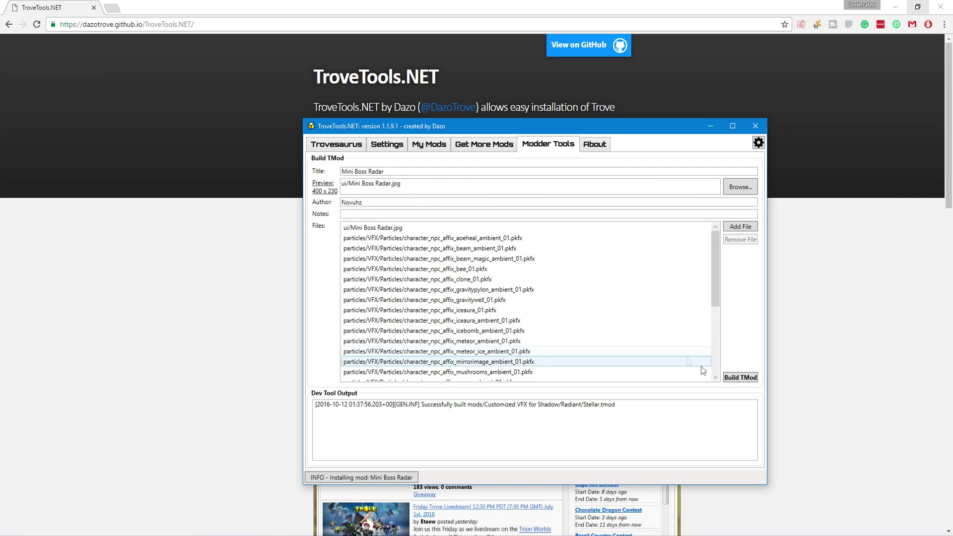
click(737, 377)
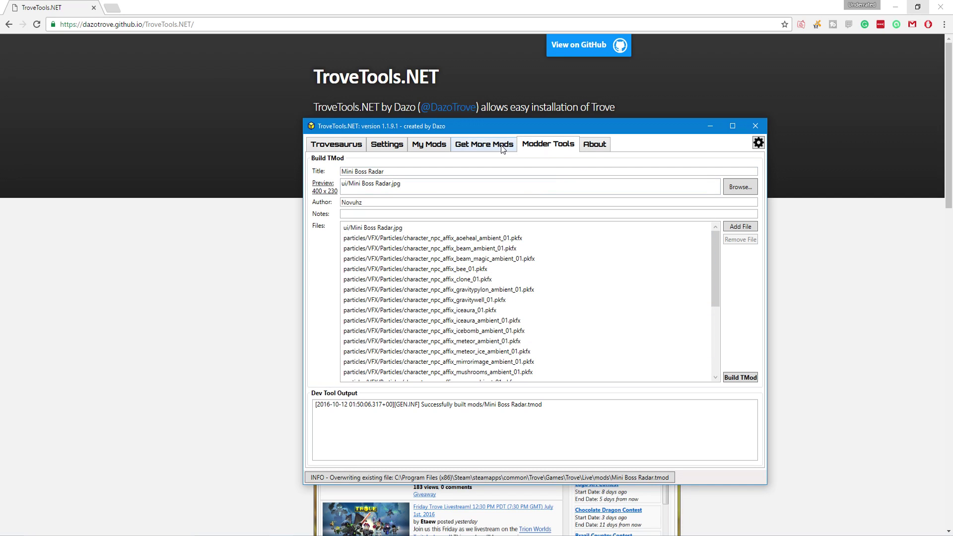
Step: Update Mini Boss Radar to its latest version from its My Mods context menu
click(438, 147)
right_click(403, 274)
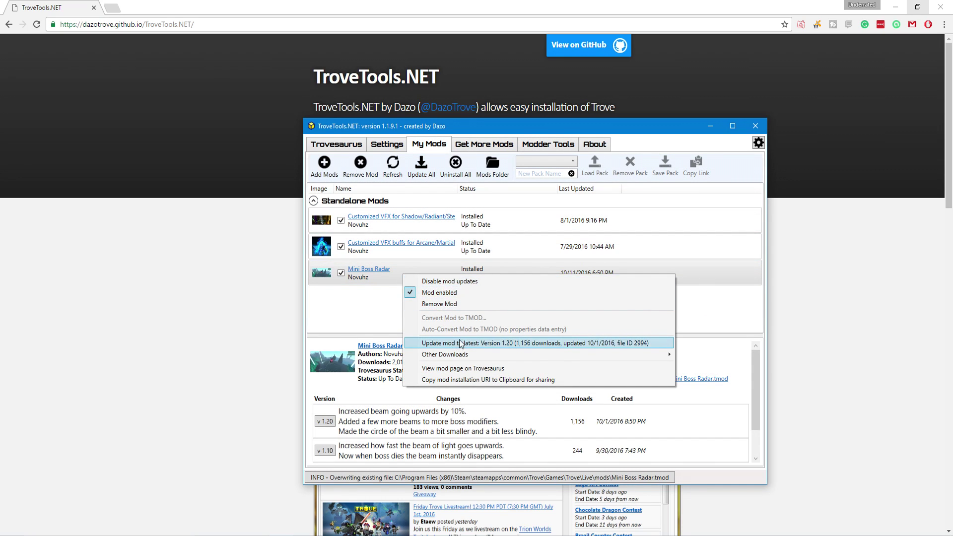
click(525, 148)
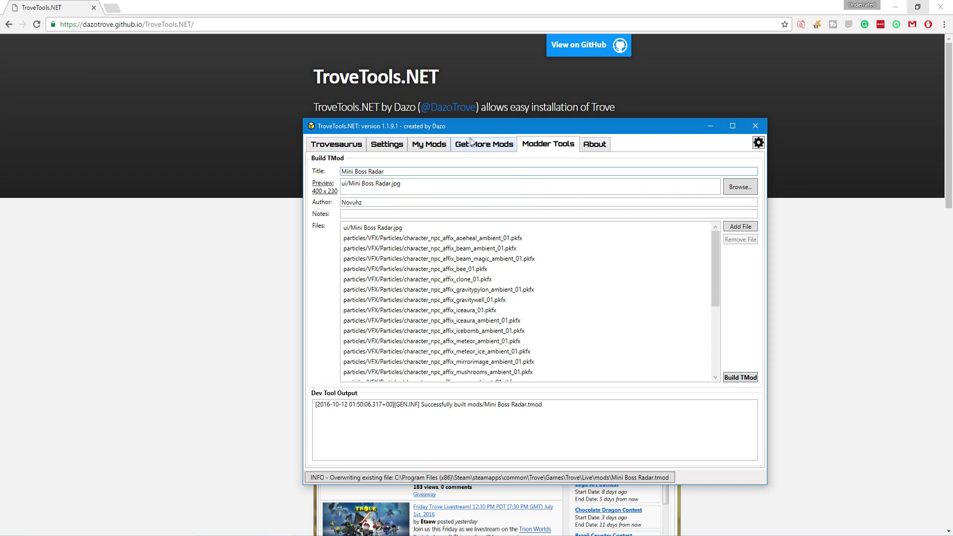
click(437, 151)
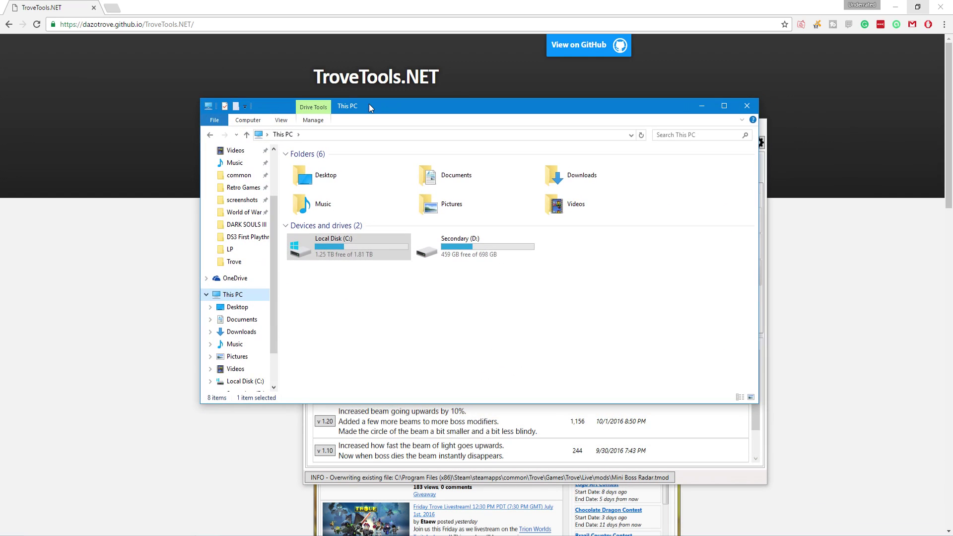
Step: Browse from Local Disk (C:) through Program Files (x86), Steam and steamapps into common
double_click(368, 255)
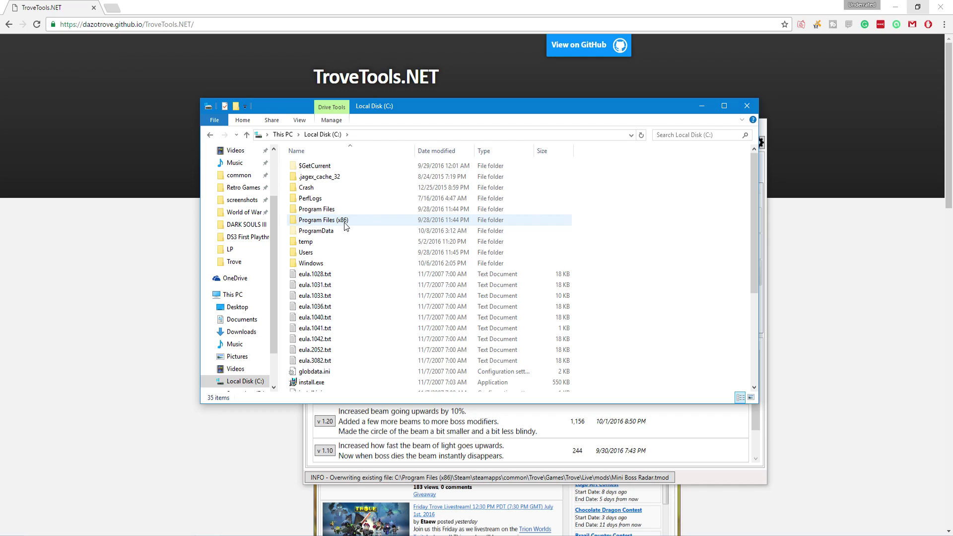
double_click(346, 222)
scroll(327, 293, down, 5)
double_click(326, 293)
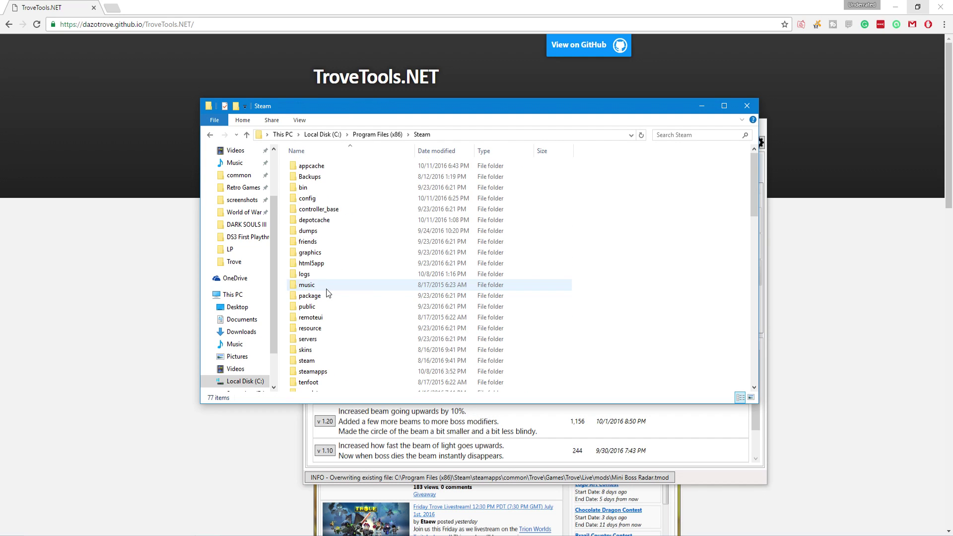
scroll(326, 293, down, 5)
double_click(328, 214)
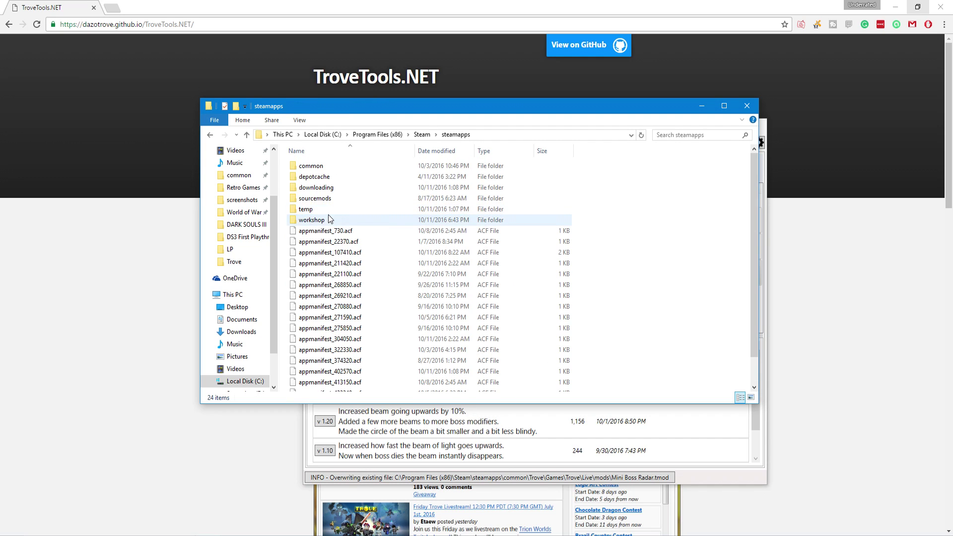
double_click(311, 166)
scroll(320, 298, down, 12)
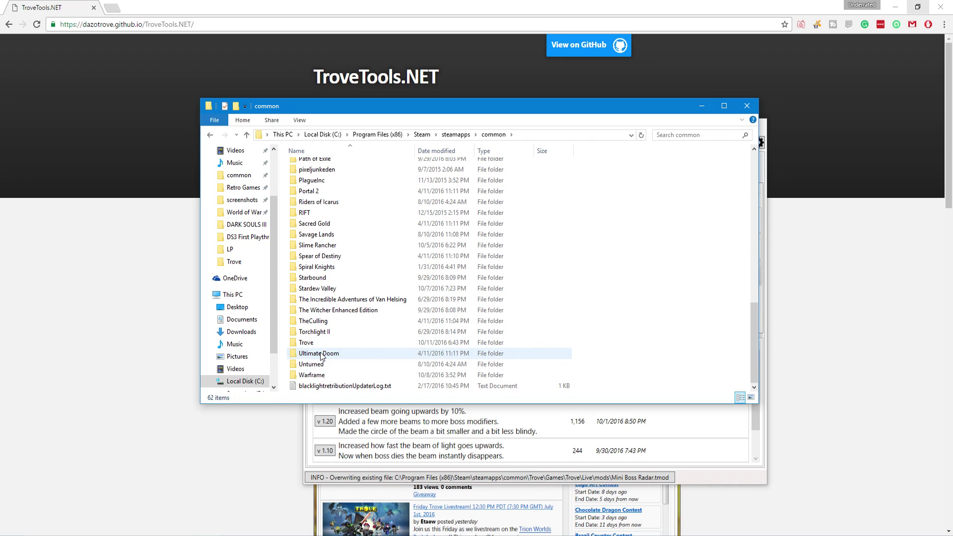
Step: Open Trove > Games > Trove > Live > mods to find Mini Boss Radar.tmod, uncovering TroveTools.NET
double_click(311, 344)
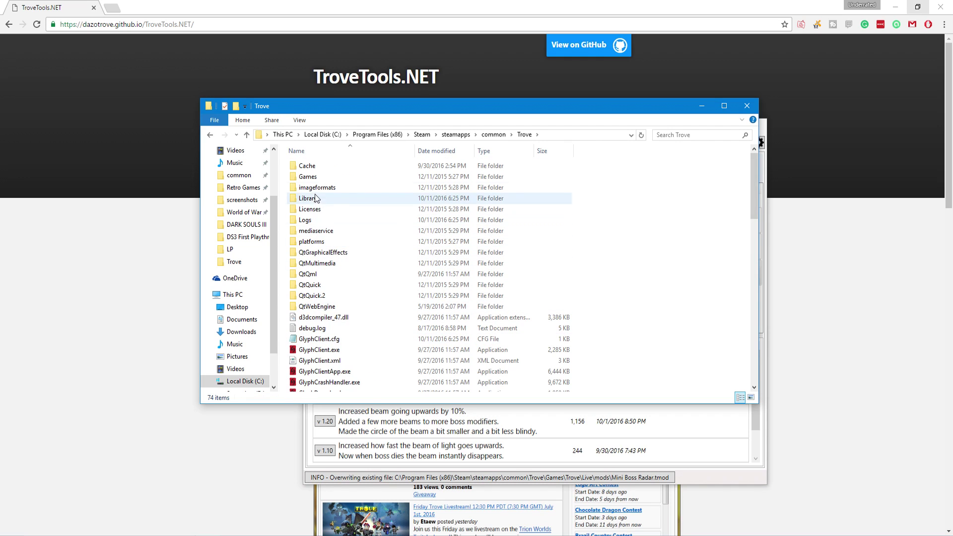
double_click(320, 177)
double_click(320, 171)
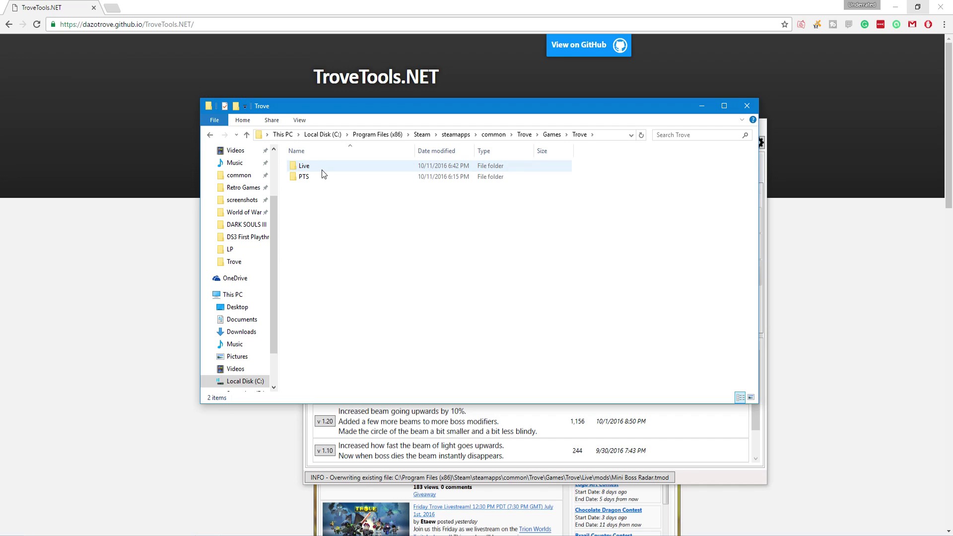
double_click(321, 169)
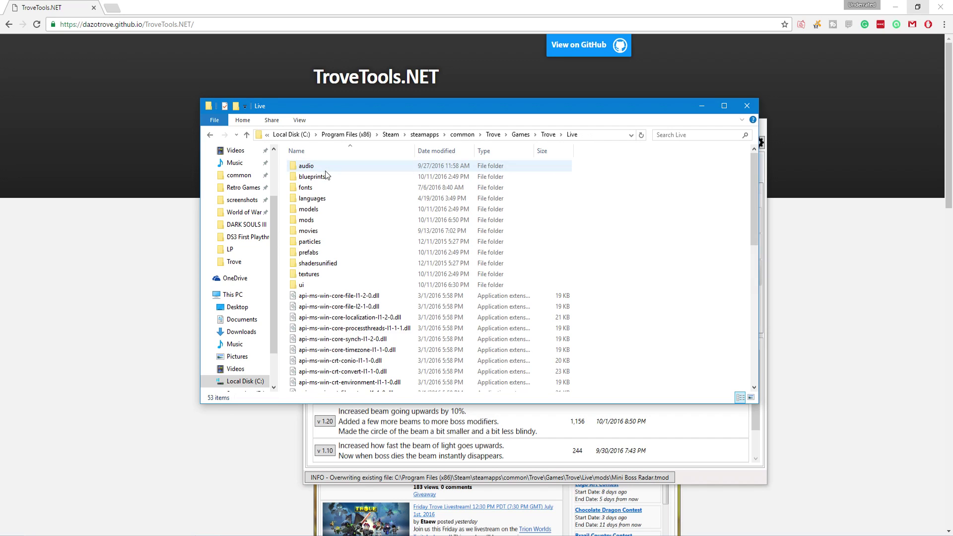
double_click(310, 220)
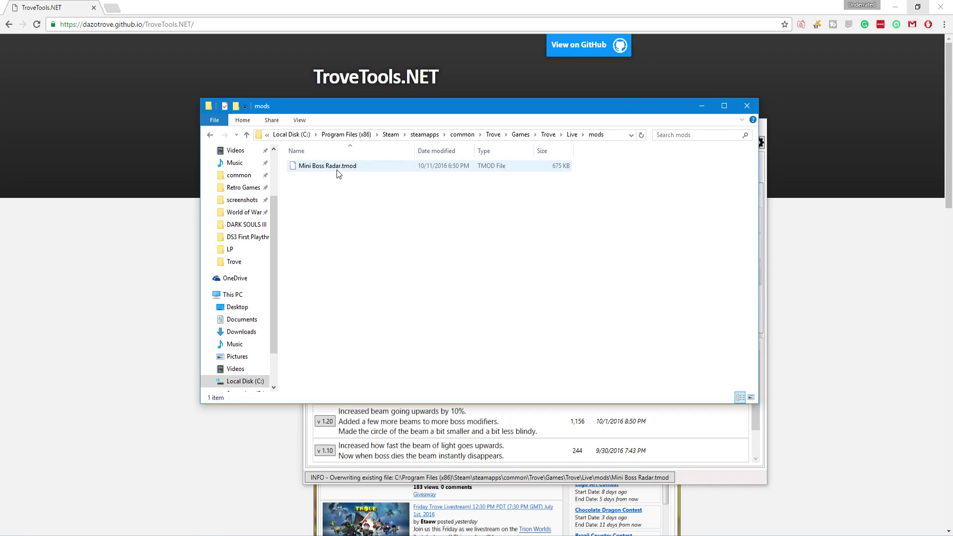
drag(350, 105, 371, 235)
click(406, 124)
Step: Rearrange the mod manager and mods folder windows, then open options for Customized VFX buffs for Arcane/Martial
drag(406, 124, 373, 89)
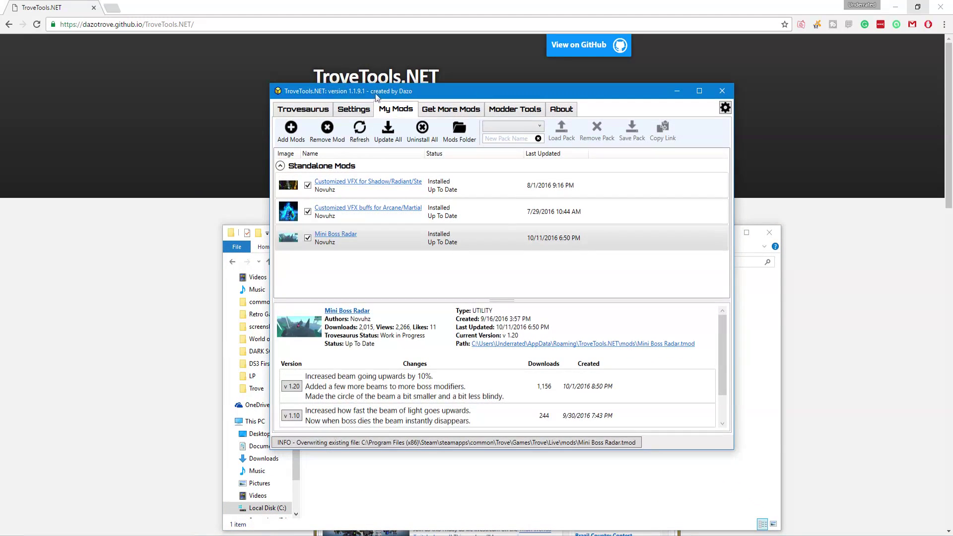
click(431, 470)
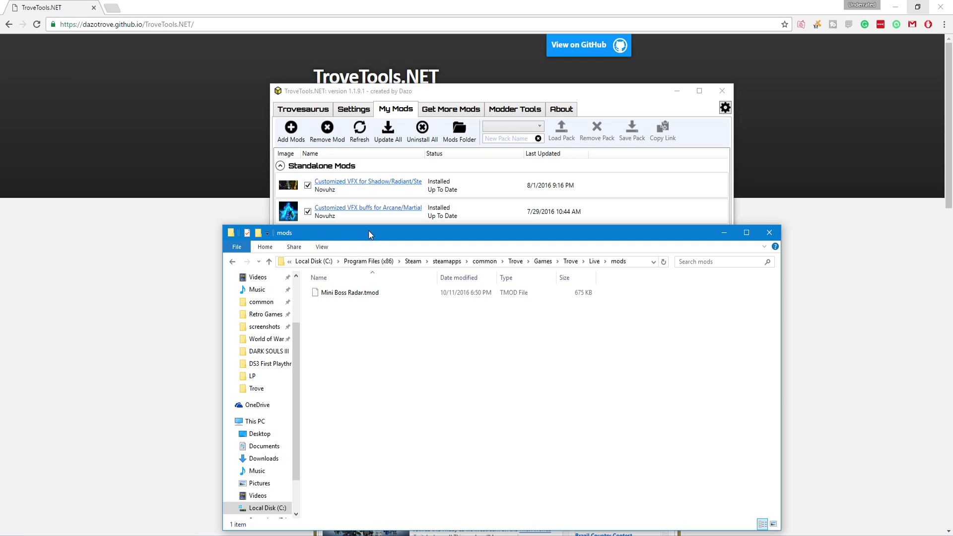
drag(368, 230, 355, 223)
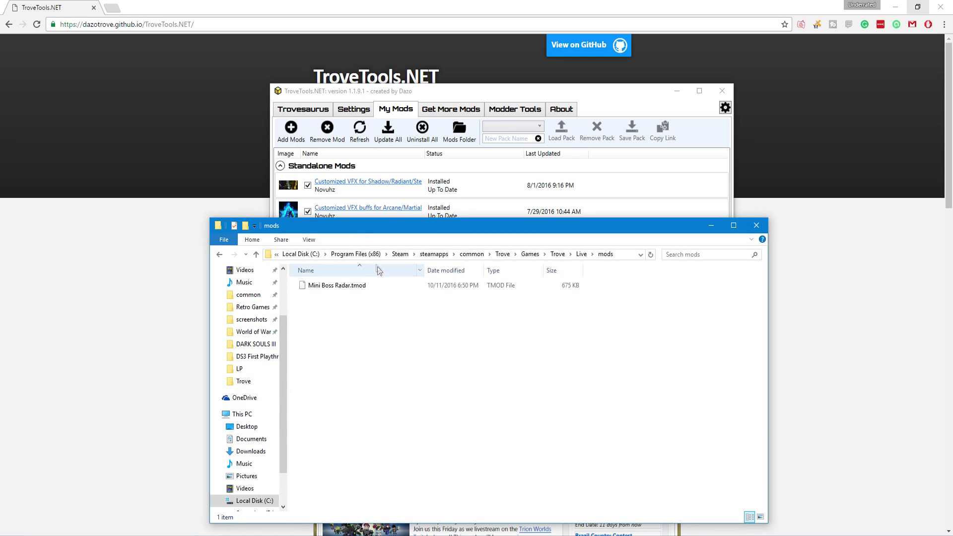
click(416, 93)
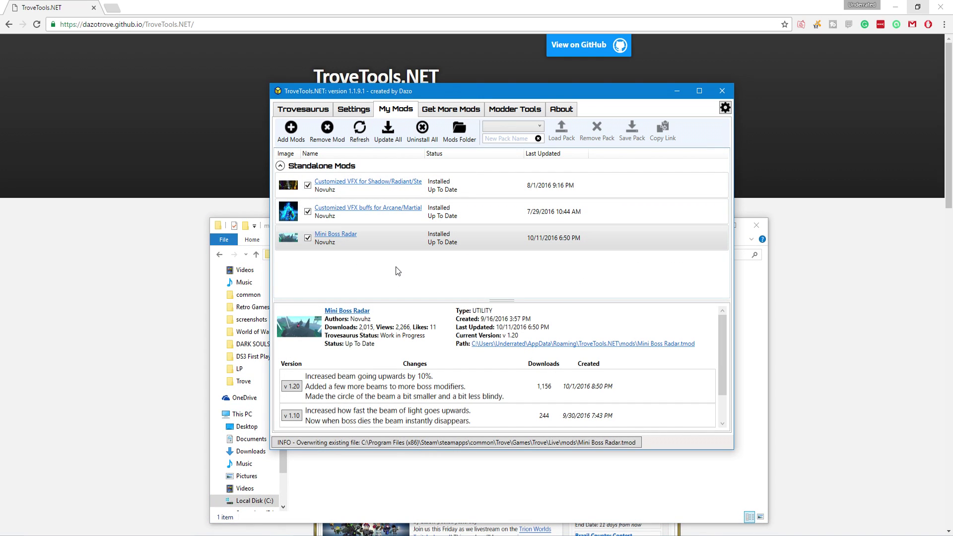
click(389, 221)
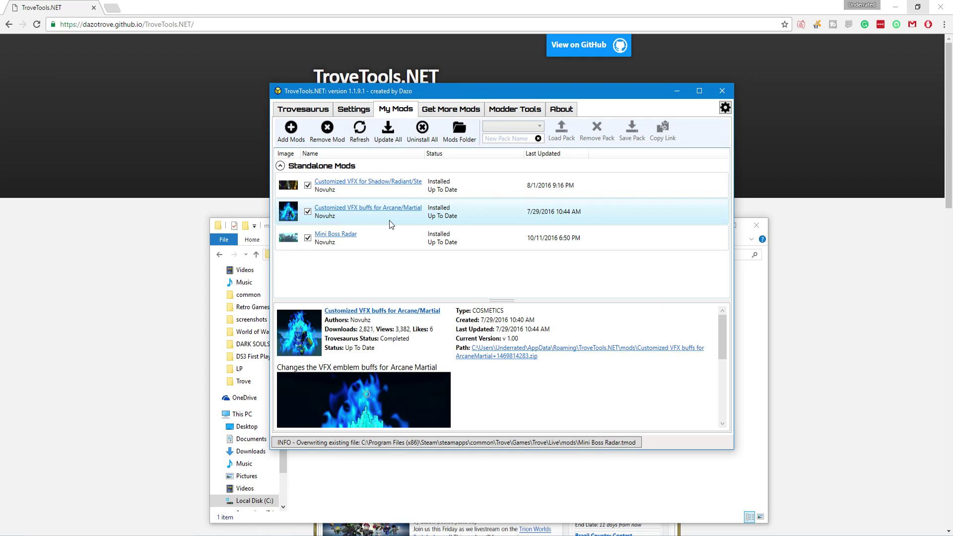
right_click(389, 225)
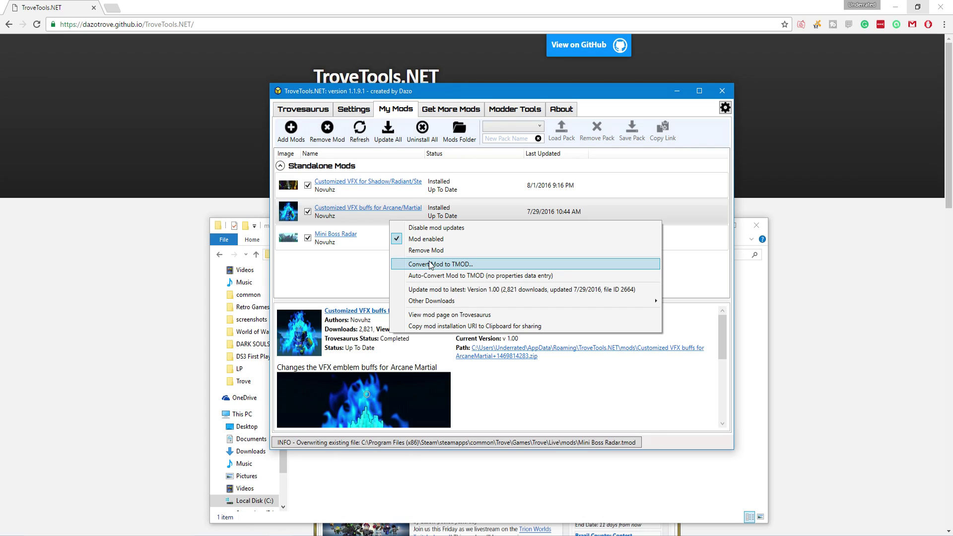
Step: Close the Arcane/Martial mod's options menu twice without changing anything
click(361, 270)
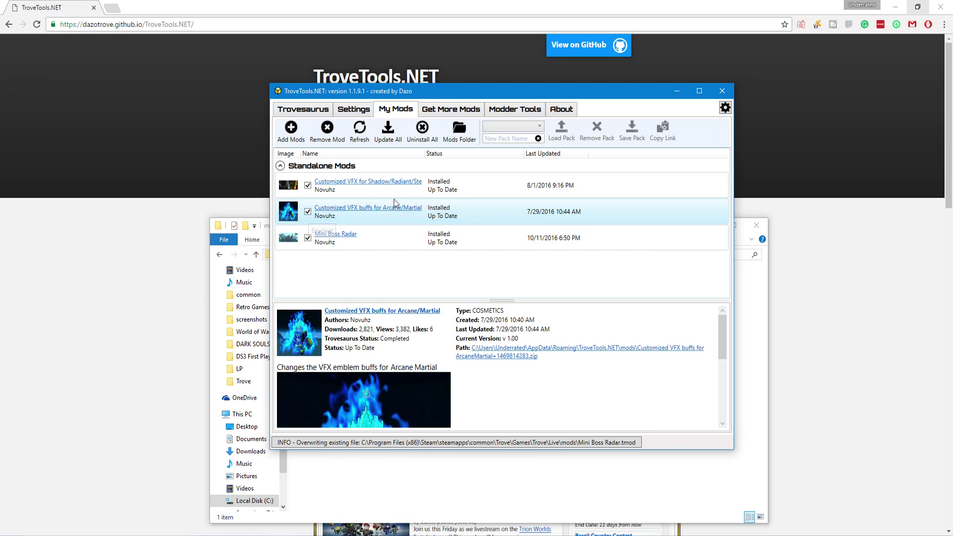
right_click(366, 222)
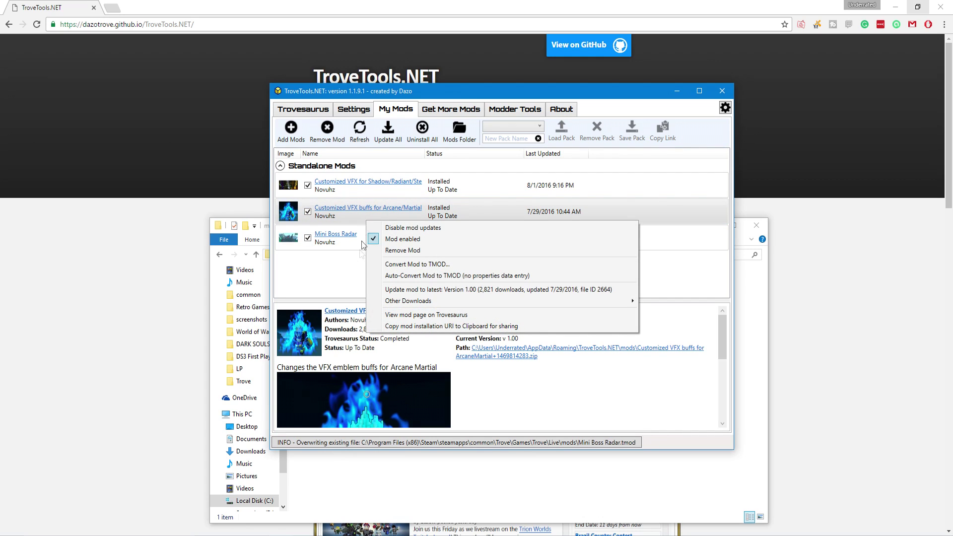
click(351, 266)
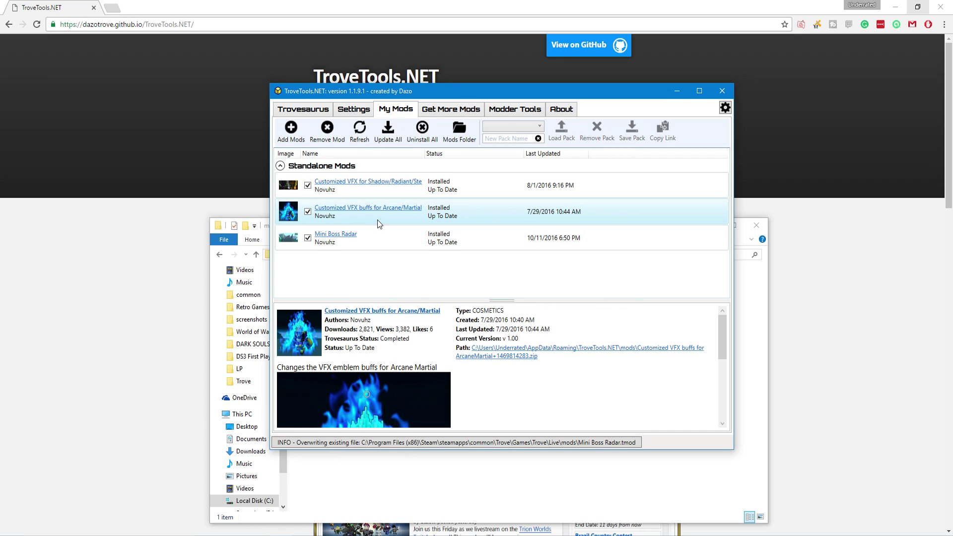
Step: Show the mods folder's full path in Explorer, then bring the Glyph launcher forward
click(425, 458)
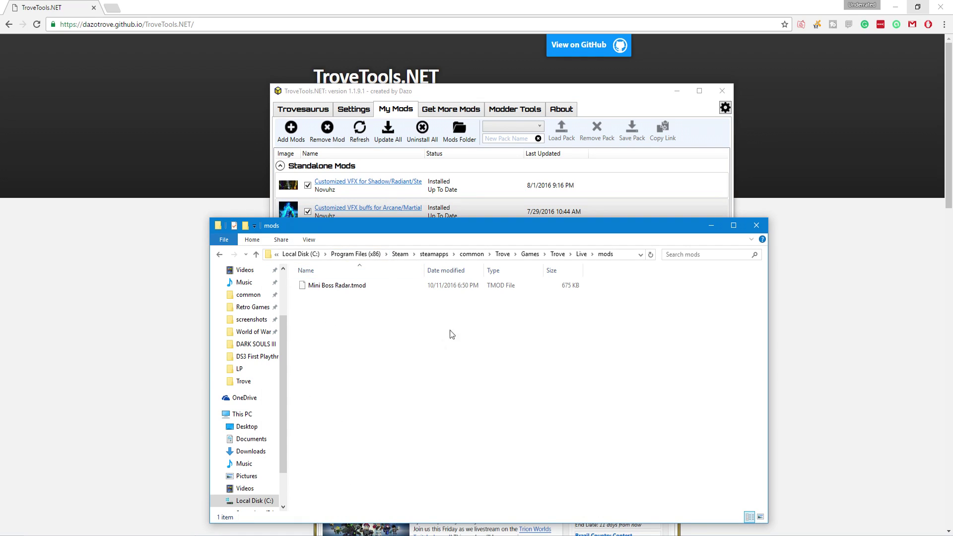
click(621, 254)
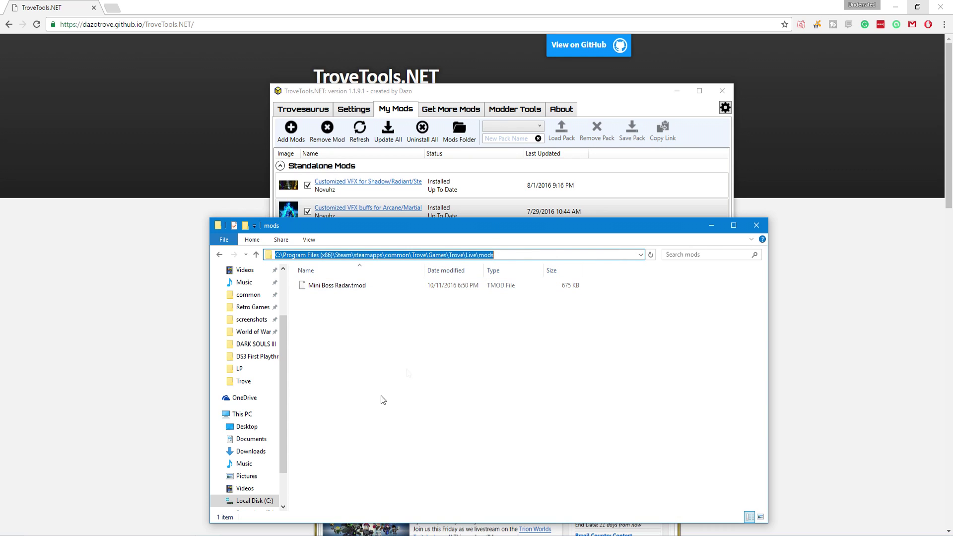
mouse_move(305, 534)
click(342, 484)
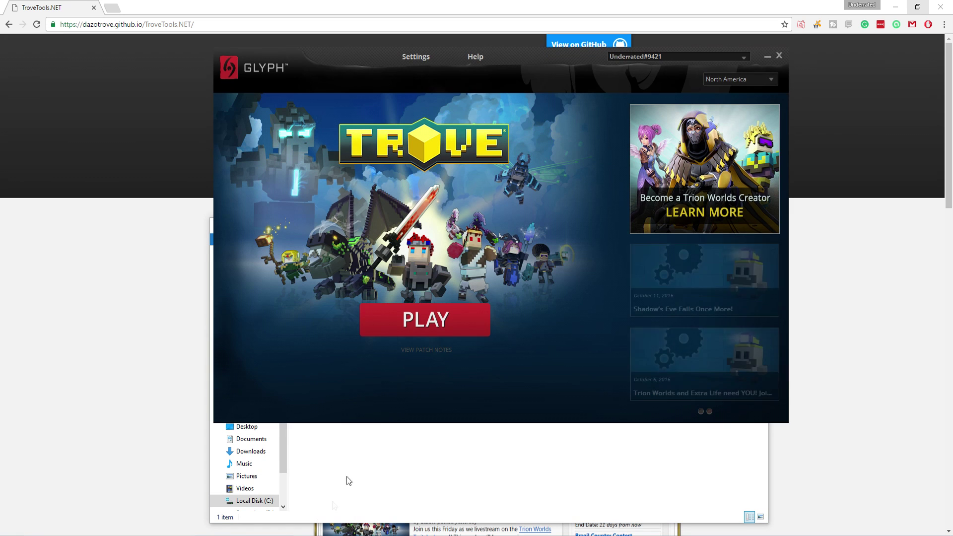
Step: Launch Trove from Glyph and dismiss the welcome window in Hub Square
click(400, 320)
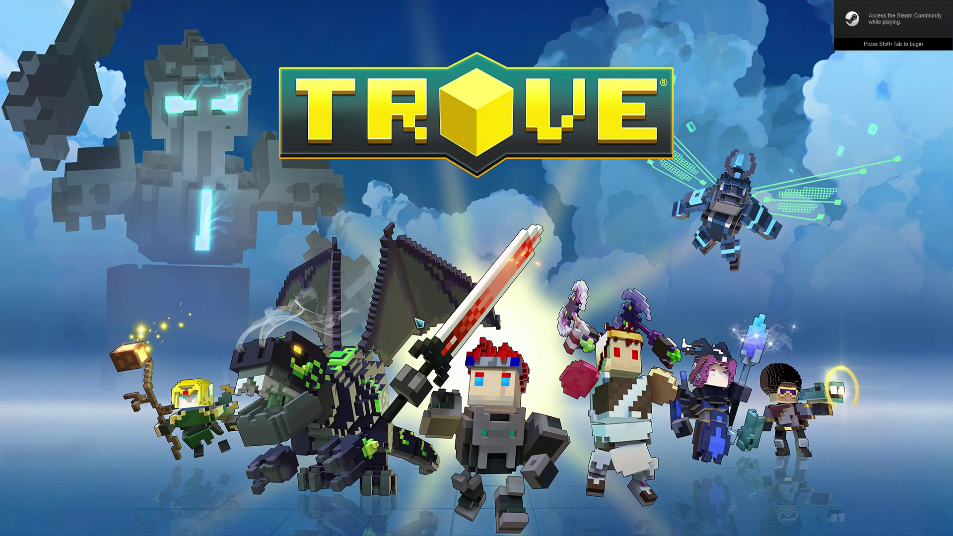
key(Escape)
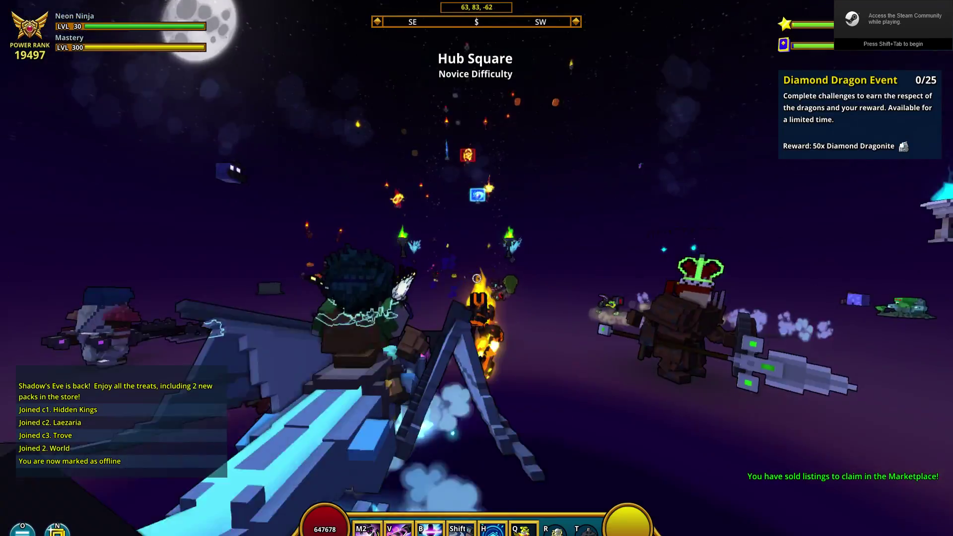
Step: Open the game menu's MODS window and enable Mini Boss Radar, pending a restart
key(Escape)
click(510, 333)
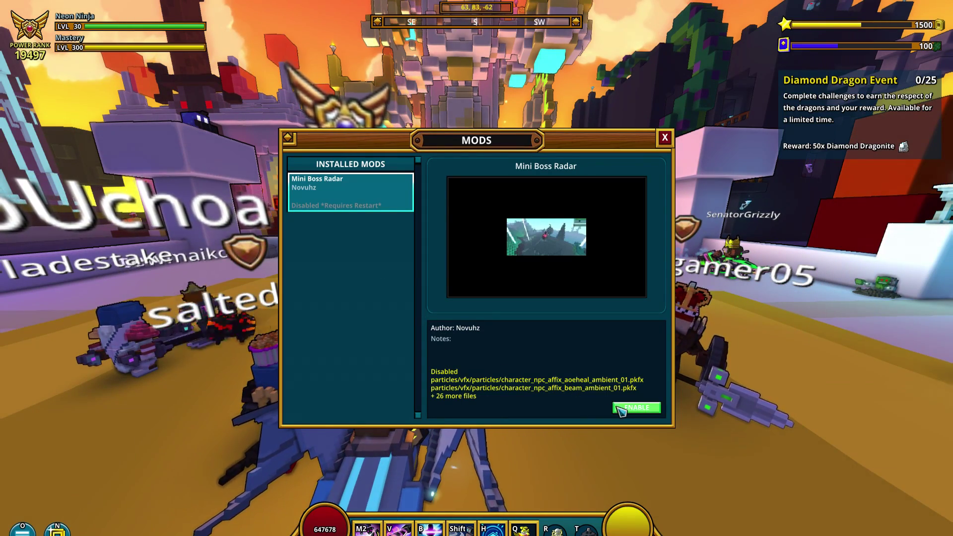
click(637, 407)
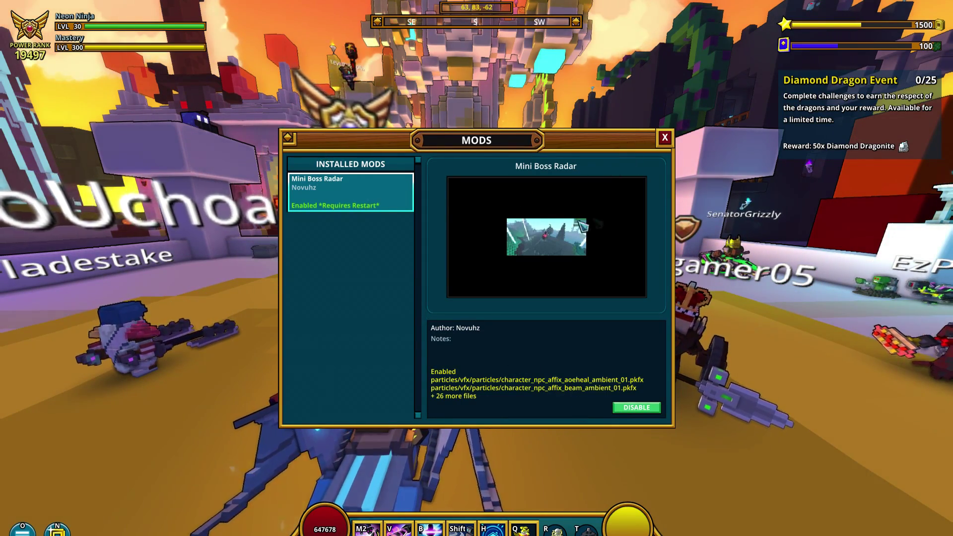